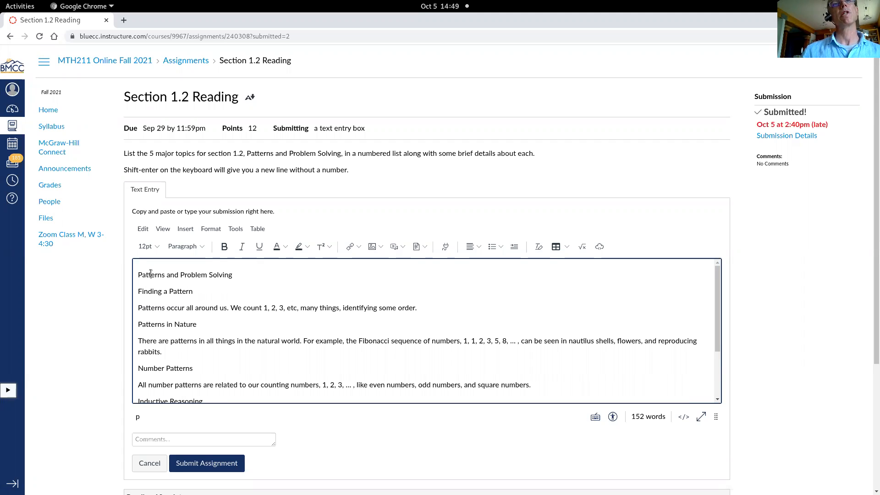
# - Format the title line "Patterns and Problem Solving" as Heading 3
pyautogui.click(200, 247)
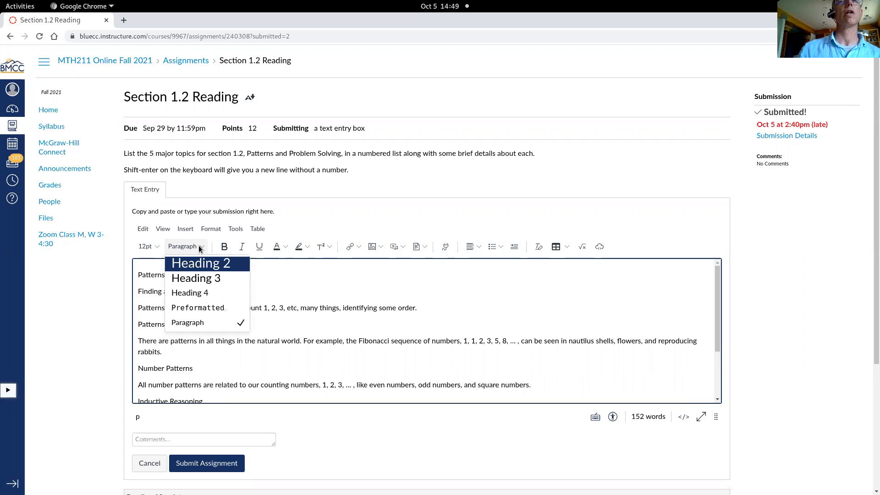
pyautogui.click(190, 281)
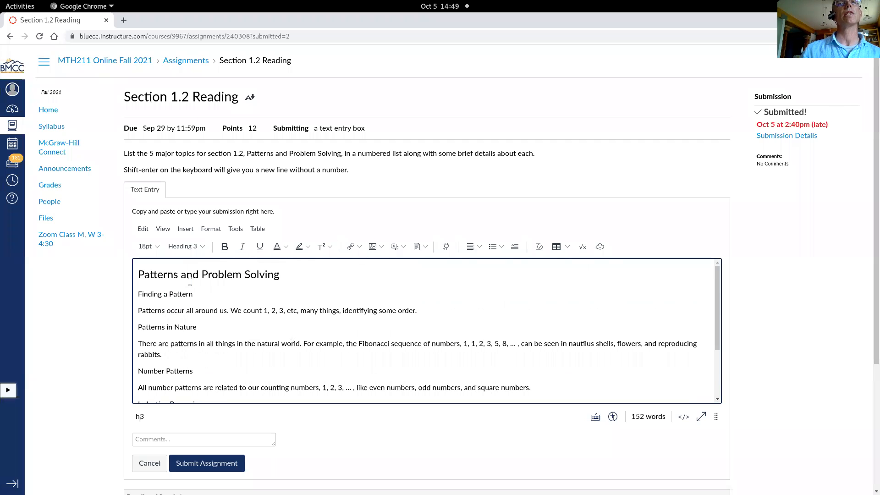
# - Try to number the "Finding a Pattern" and "Patterns in Nature" lines one at a time, then undo both changes
pyautogui.click(139, 293)
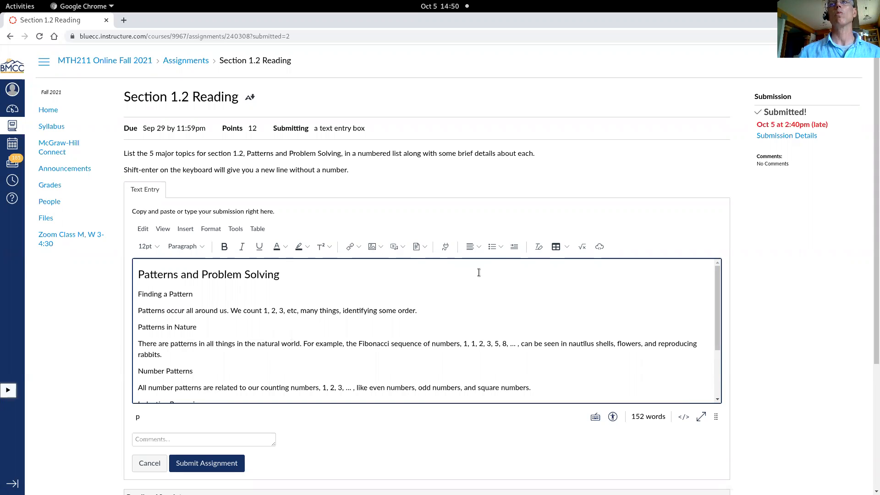
pyautogui.click(499, 246)
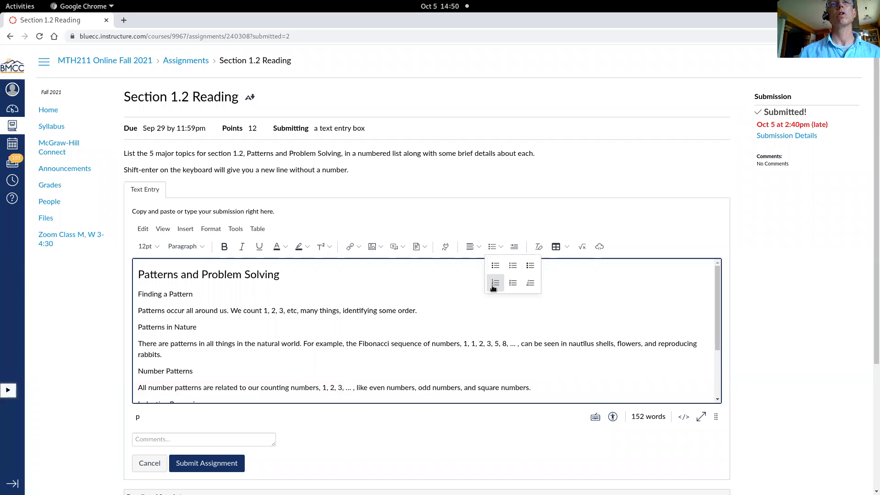
pyautogui.click(496, 283)
pyautogui.click(137, 322)
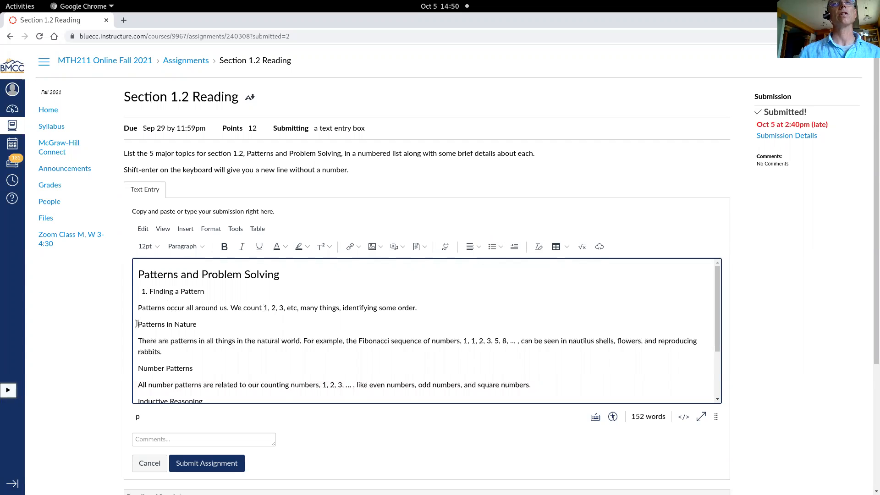
pyautogui.click(499, 247)
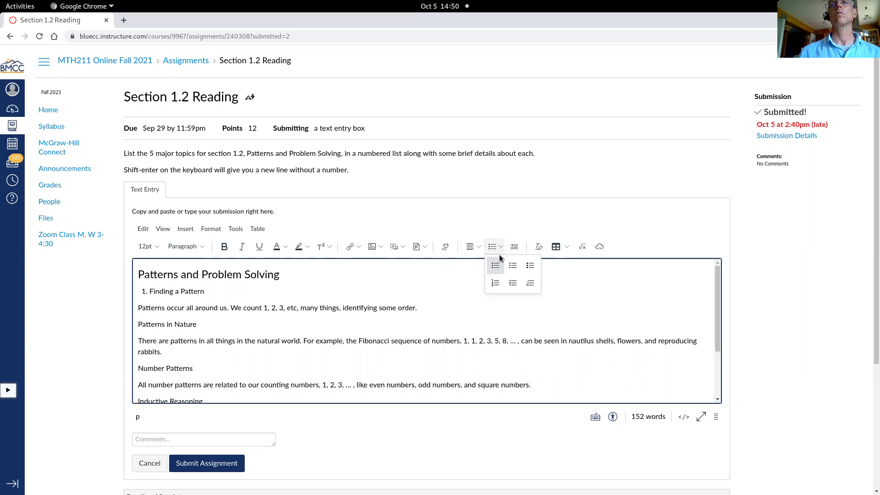
pyautogui.click(496, 282)
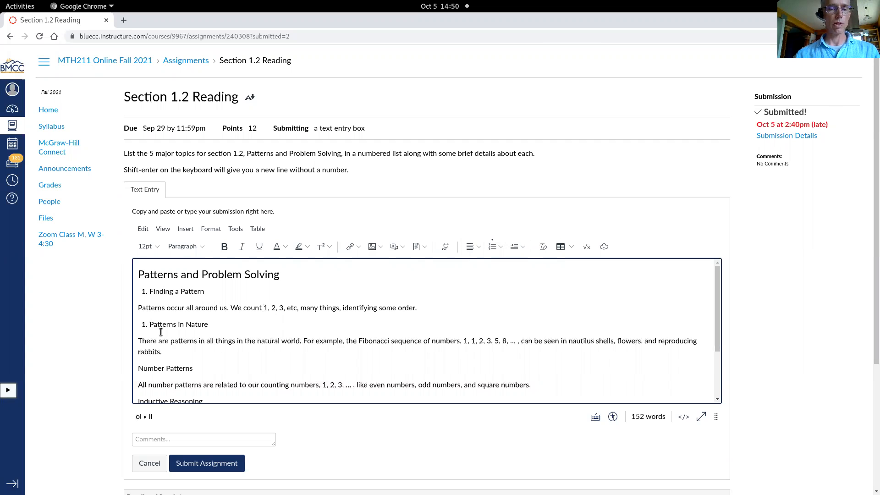
pyautogui.hotkey('ctrl', 'z')
pyautogui.hotkey('ctrl', 'z')
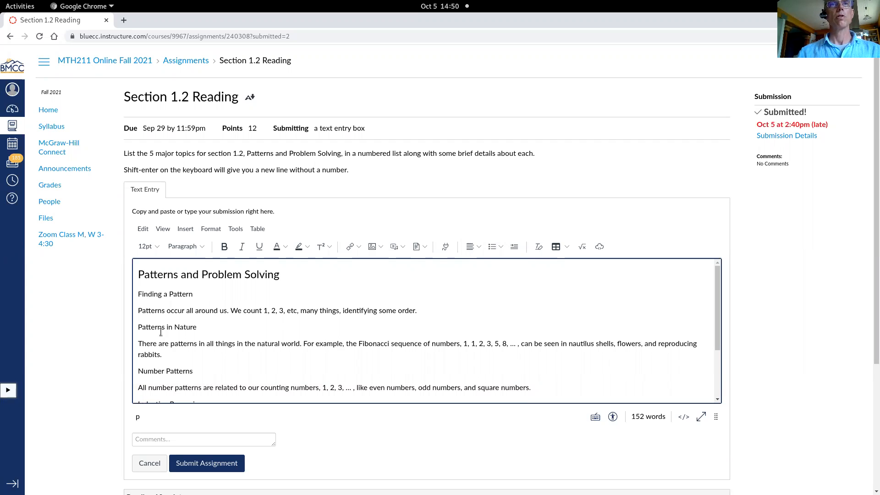
# - Turn all the text from "Finding a Pattern" to the end of the entry into one numbered list
pyautogui.hotkey('shift', 'Down')
pyautogui.hotkey('shift', 'Down')
pyautogui.hotkey('shift', 'Down')
pyautogui.hotkey('shift', 'Down')
pyautogui.hotkey('shift', 'Down')
pyautogui.hotkey('shift', 'Down')
pyautogui.hotkey('shift', 'Down')
pyautogui.hotkey('shift', 'Down')
pyautogui.hotkey('shift', 'Down')
pyautogui.hotkey('shift', 'Down')
pyautogui.hotkey('shift', 'Down')
pyautogui.hotkey('shift', 'Down')
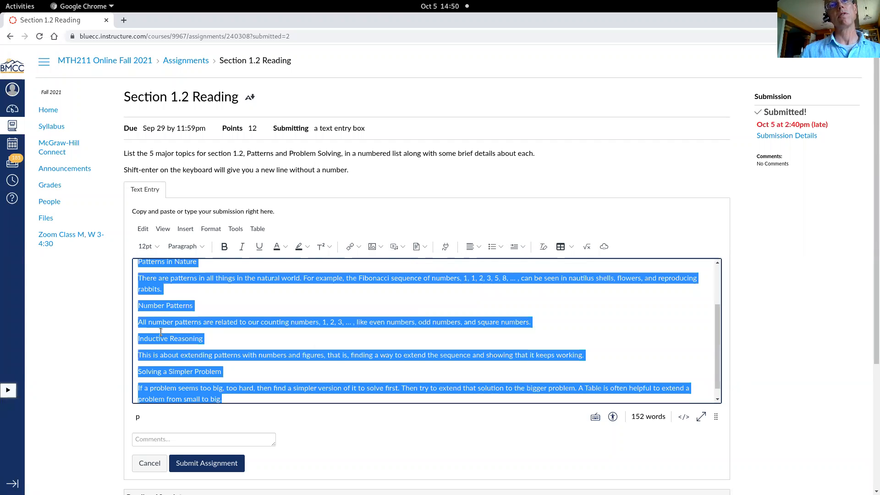
pyautogui.click(501, 248)
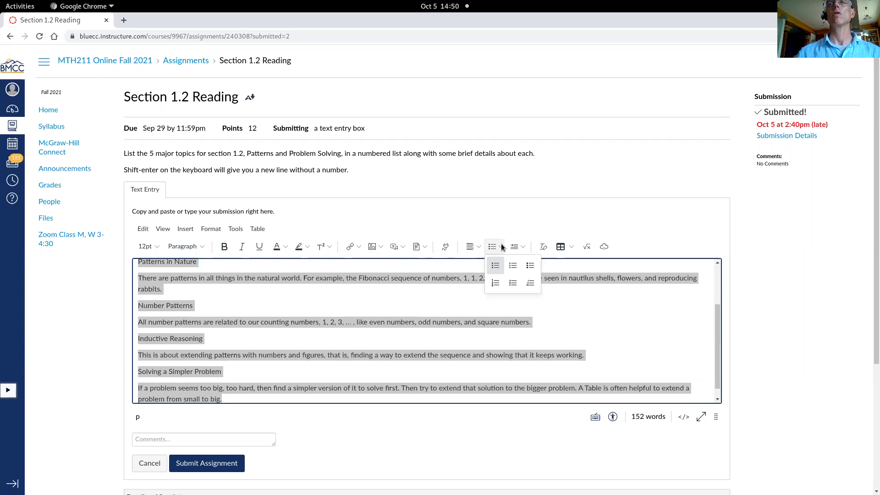
pyautogui.click(495, 283)
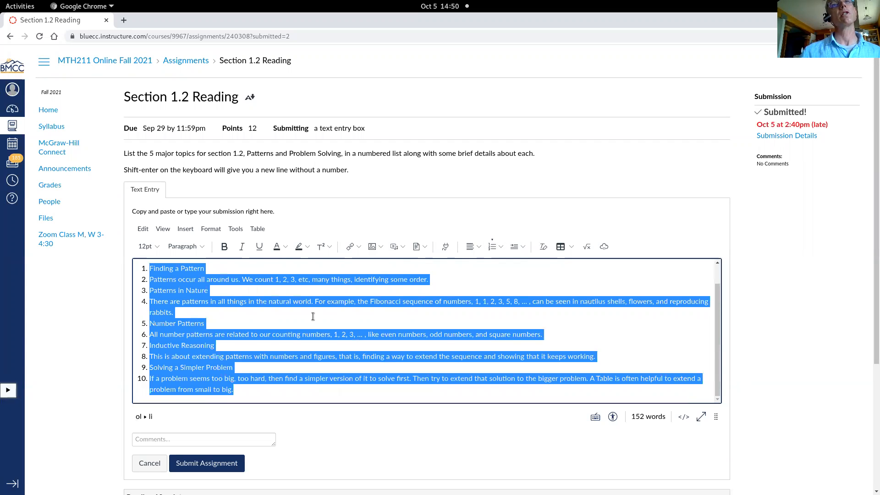
# - Make the topic names "Finding a Pattern" and "Patterns in Nature" bold
pyautogui.doubleClick(162, 268)
pyautogui.click(163, 268)
pyautogui.moveTo(150, 268); pyautogui.dragTo(147, 292)
pyautogui.click(223, 248)
pyautogui.moveTo(151, 313); pyautogui.dragTo(208, 315)
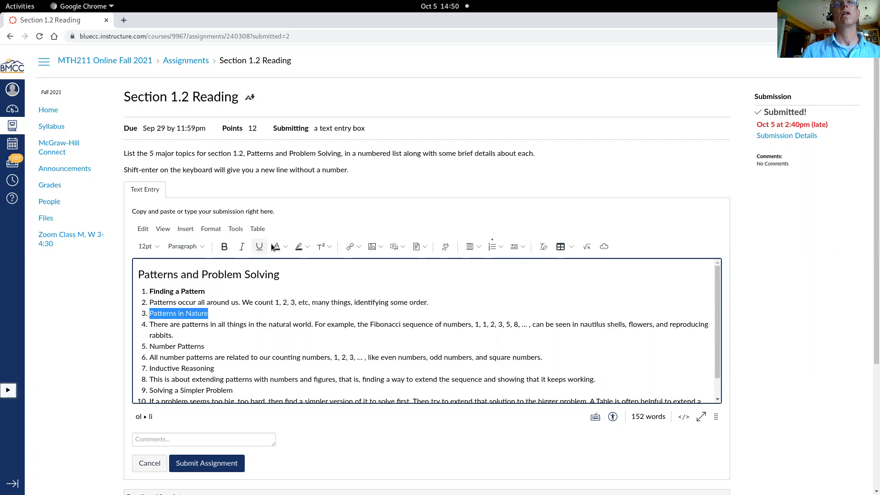
pyautogui.click(224, 246)
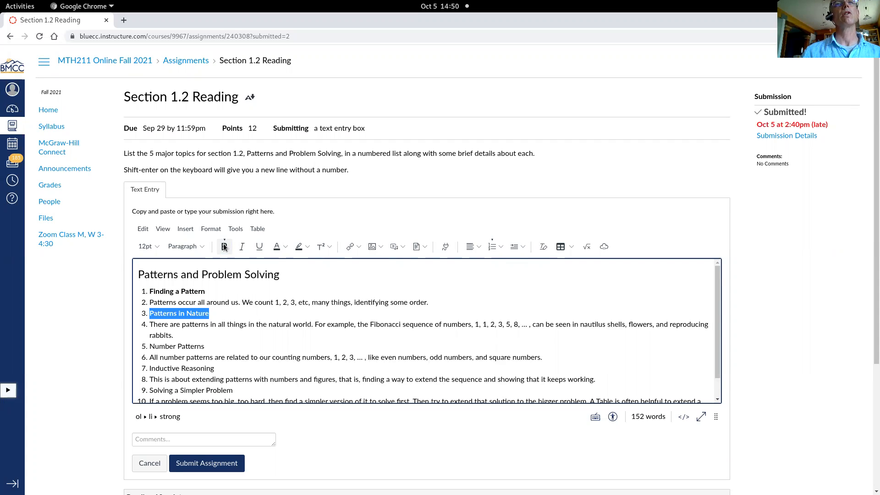
# - Try removing the list numbering from the description under "Finding a Pattern", then undo it
pyautogui.click(185, 301)
pyautogui.click(150, 302)
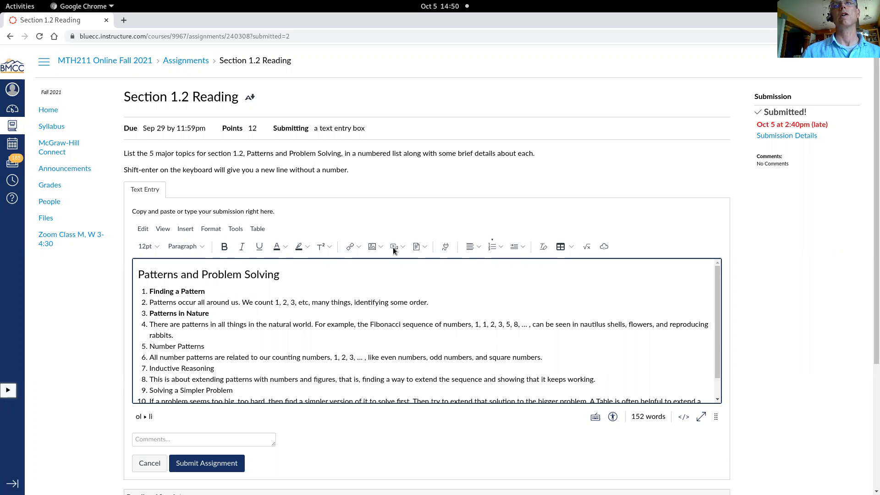
pyautogui.click(492, 246)
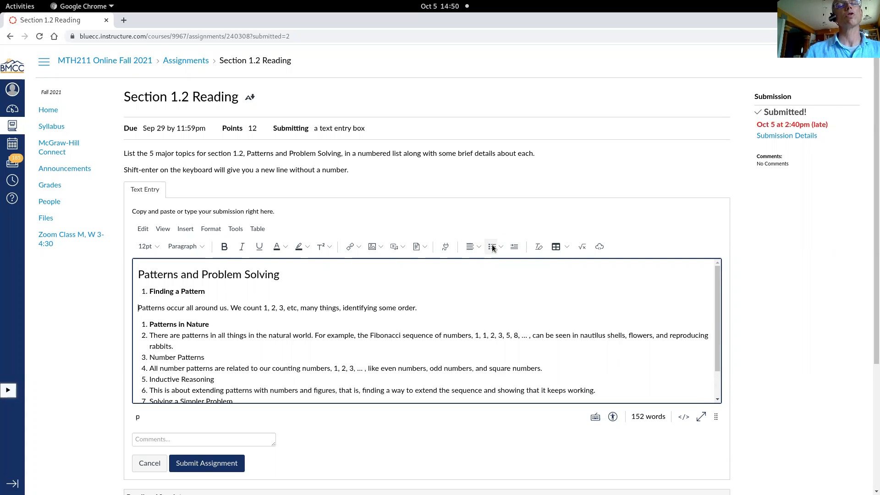
pyautogui.rightClick(142, 323)
pyautogui.click(182, 316)
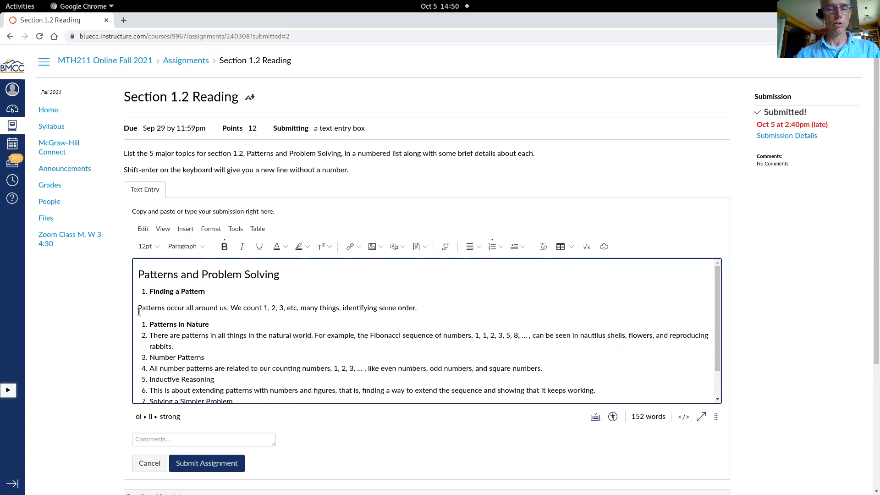
pyautogui.hotkey('ctrl', 'z')
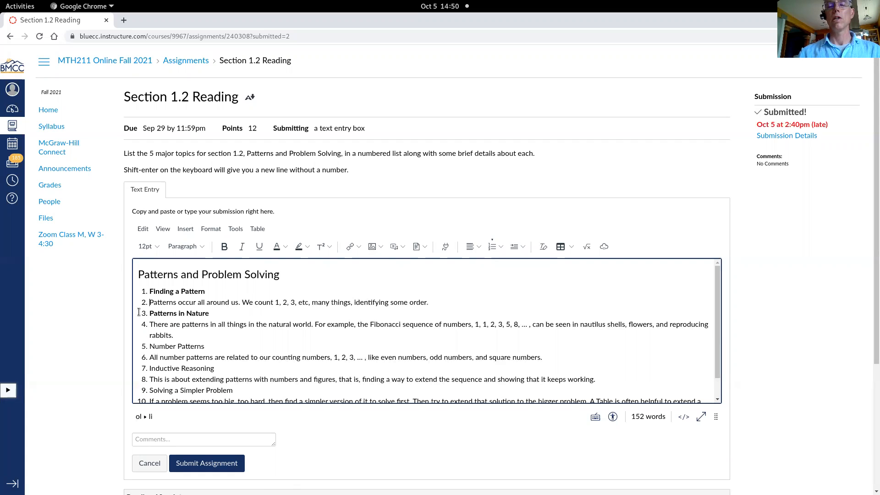
# - Merge the descriptions of "Finding a Pattern" and "Patterns in Nature" into their topic items, each on an unnumbered new line
pyautogui.click(221, 295)
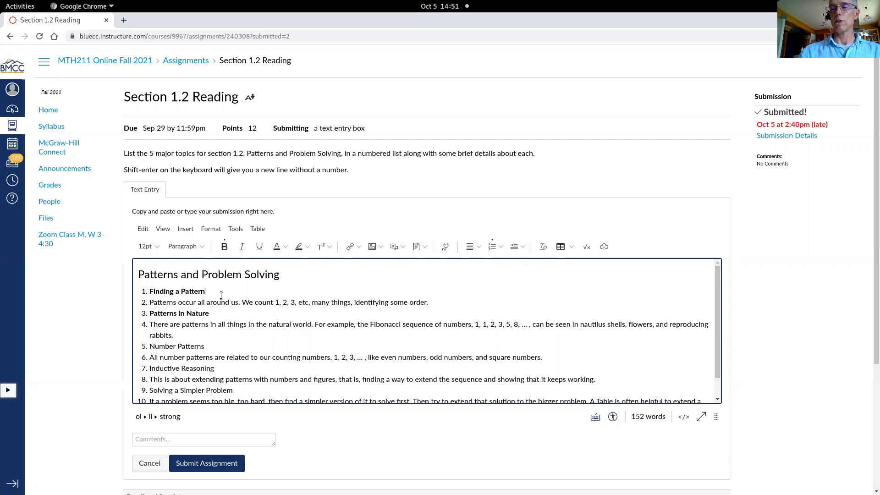
pyautogui.press('Delete')
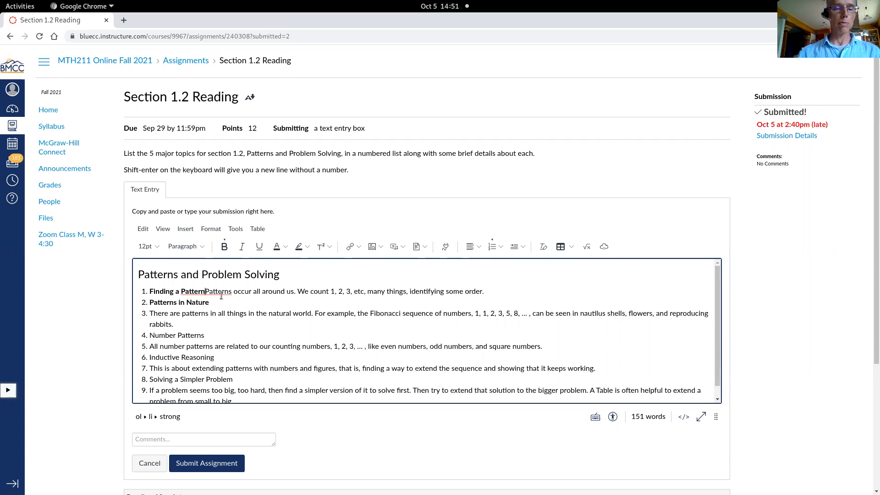
pyautogui.hotkey('shift', 'Return')
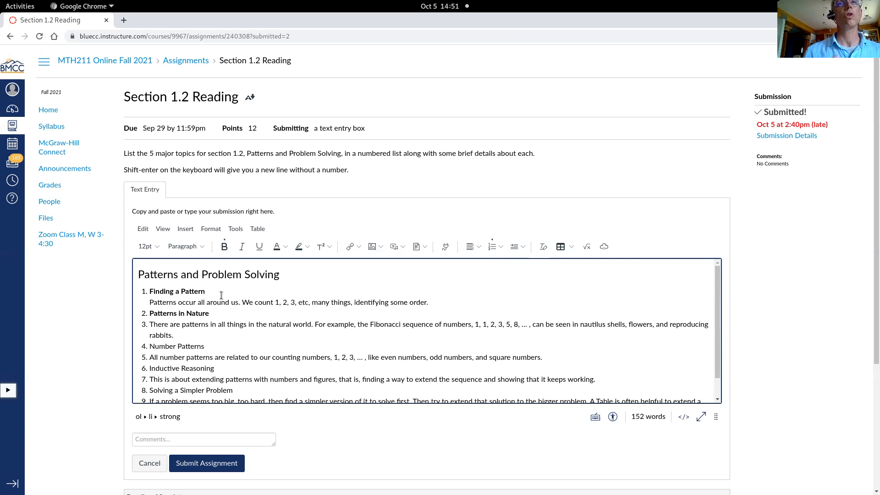
pyautogui.click(220, 313)
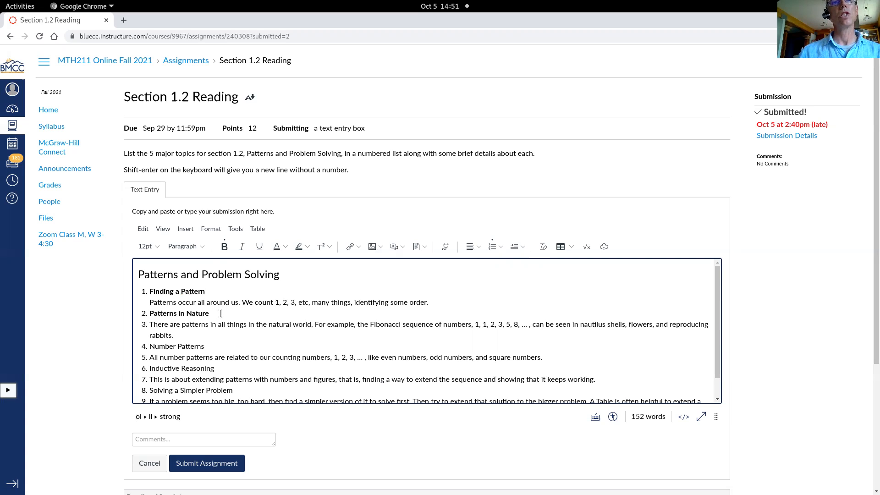
pyautogui.hotkey('shift', 'Return')
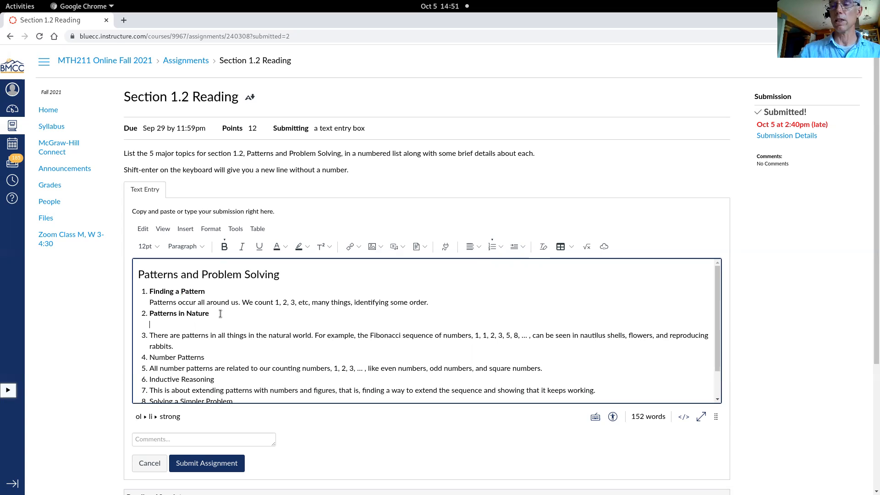
pyautogui.press('BackSpace')
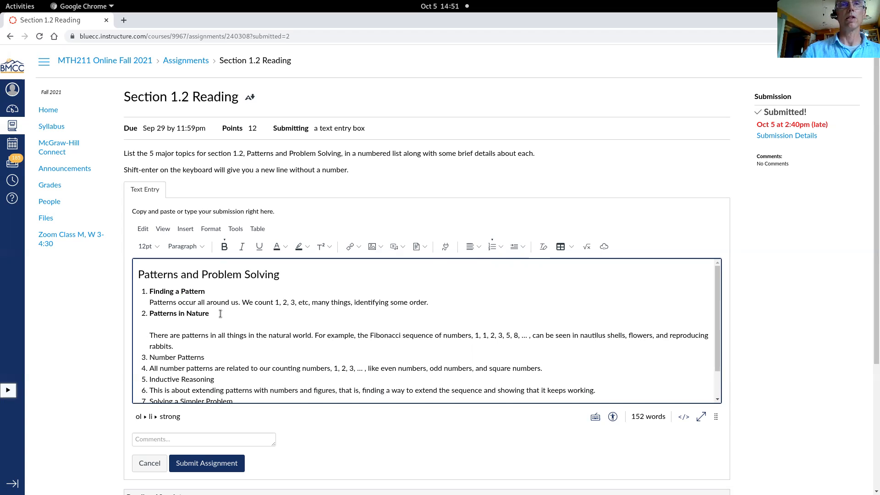
pyautogui.press('Delete')
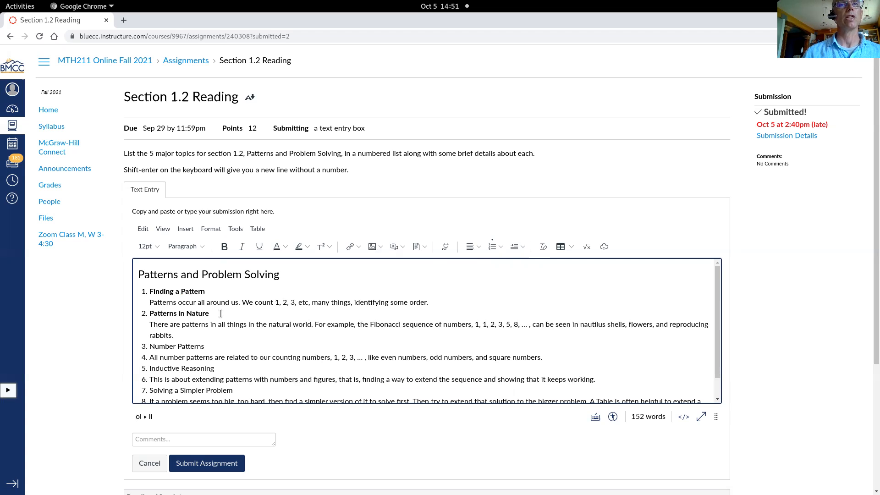
# - Merge the descriptions of "Number Patterns" and "Inductive Reasoning" into their topic items, each on an unnumbered new line
pyautogui.click(150, 356)
pyautogui.press('BackSpace')
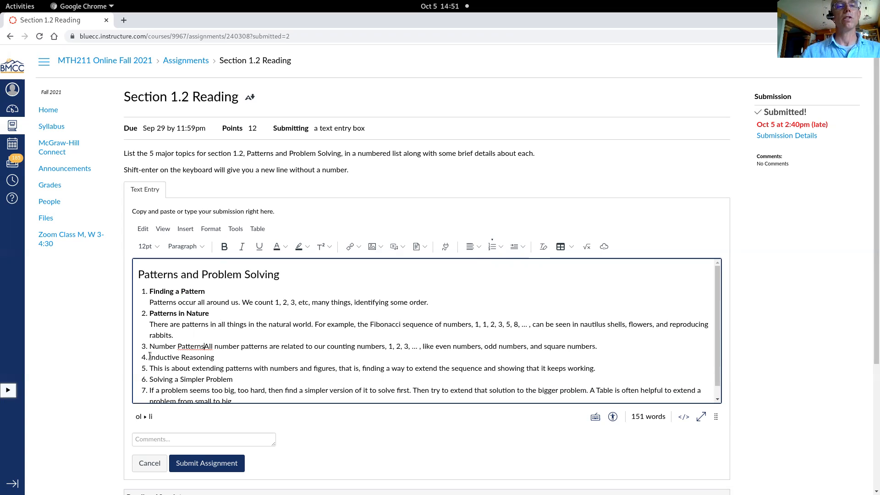
pyautogui.hotkey('shift', 'Return')
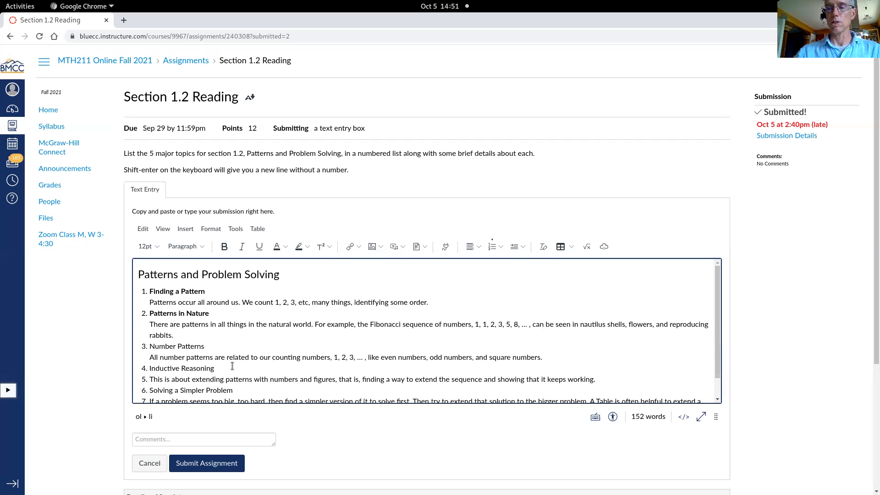
pyautogui.press('Delete')
pyautogui.hotkey('shift', 'Return')
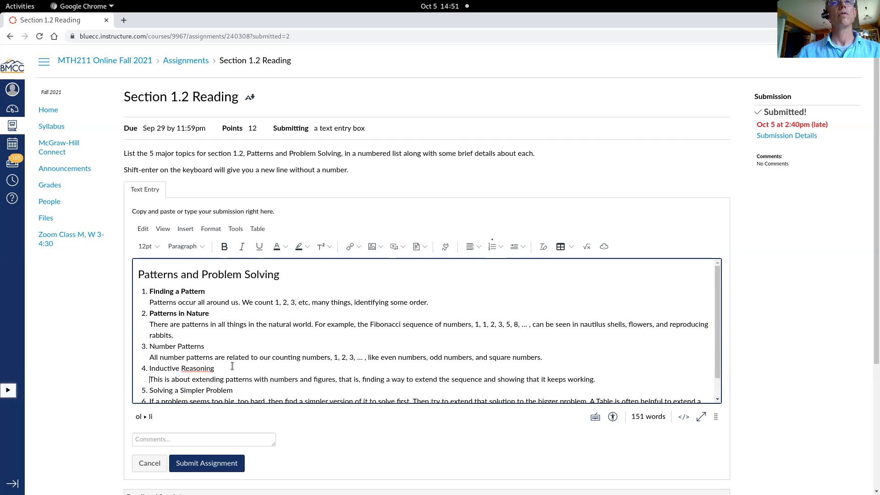
# - Merge the description of "Solving a Simpler Problem" into its topic item on an unnumbered new line
pyautogui.scroll(-1, 233, 366)
pyautogui.click(237, 369)
pyautogui.press('Delete')
pyautogui.hotkey('shift', 'Return')
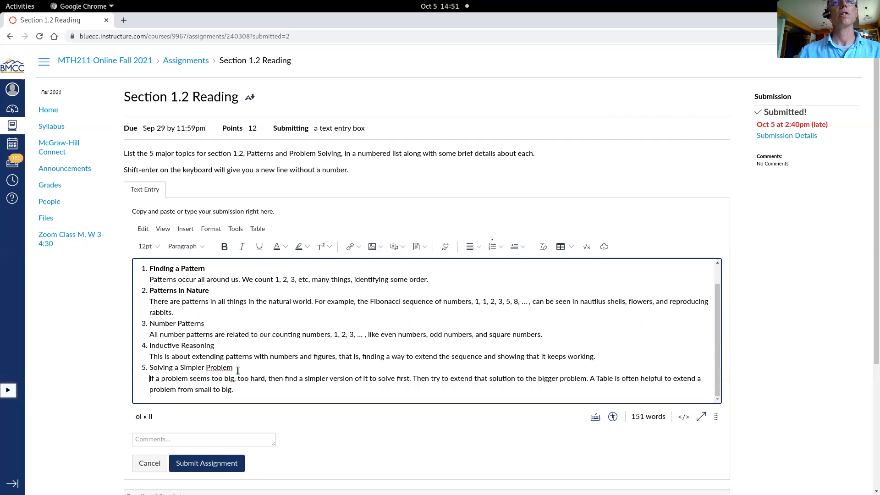
# - Add a blank unnumbered line after the description of each of the first four topics, from "Finding a Pattern" to "Inductive Reasoning"
pyautogui.scroll(-4, 237, 370)
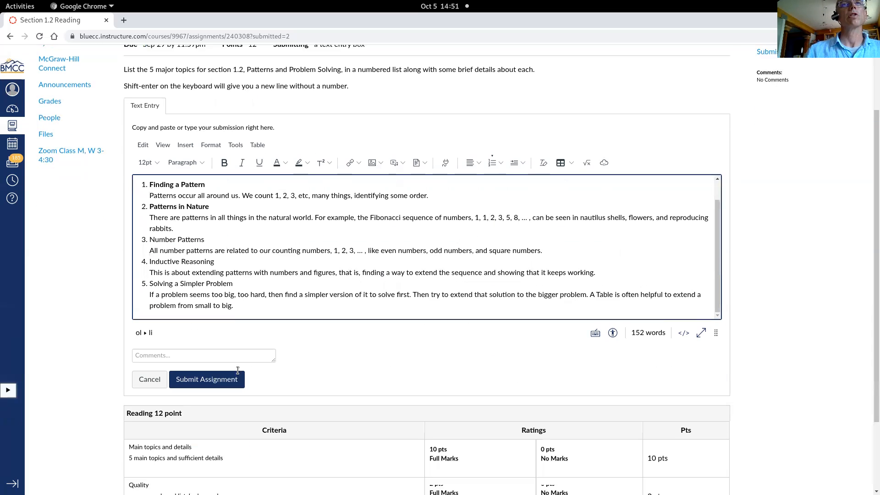
pyautogui.scroll(3, 357, 284)
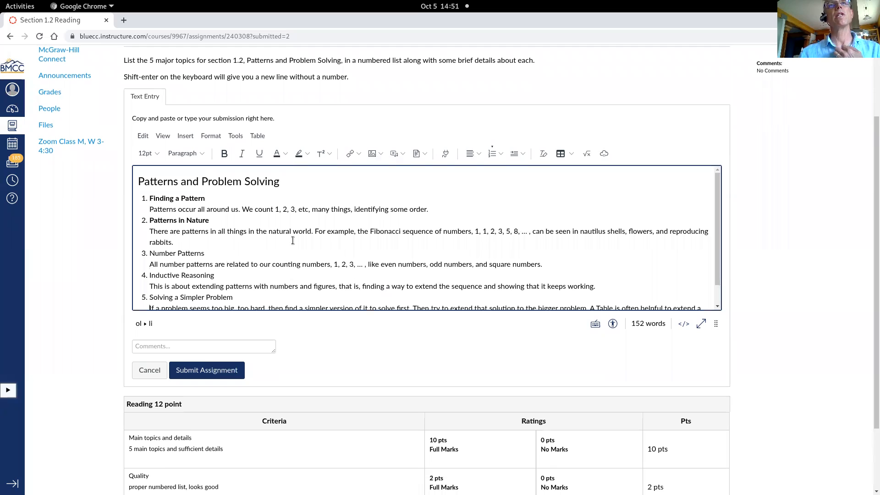
pyautogui.click(429, 211)
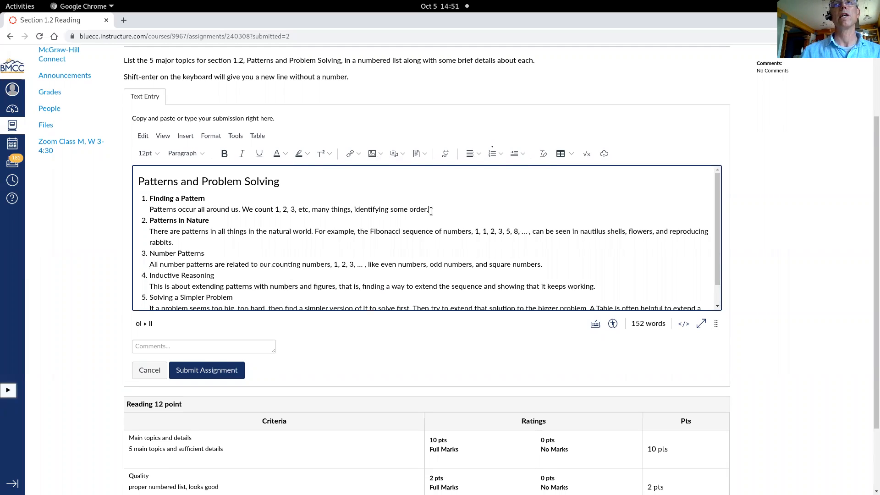
pyautogui.hotkey('shift', 'Return')
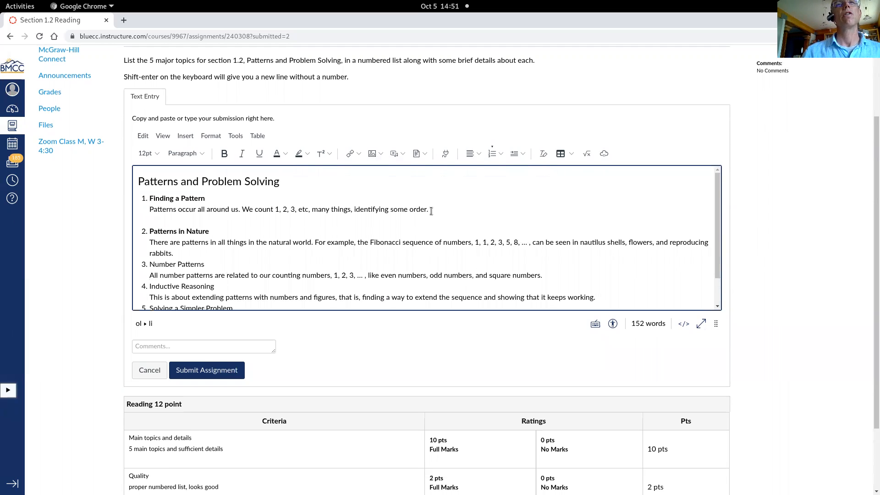
pyautogui.click(177, 255)
pyautogui.hotkey('shift', 'Return')
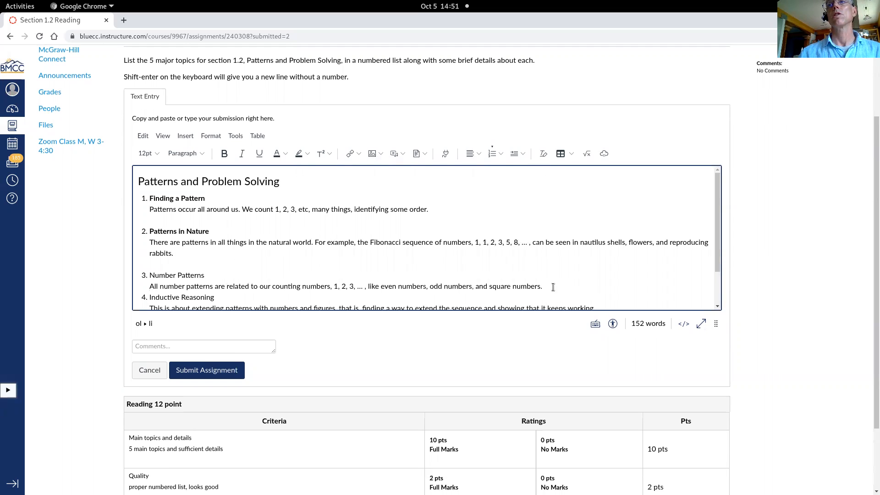
pyautogui.hotkey('shift', 'Return')
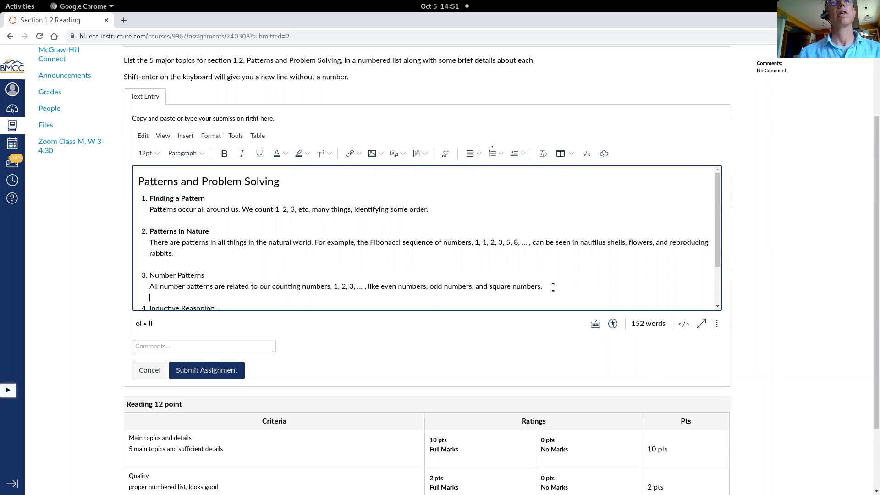
pyautogui.scroll(-2, 553, 287)
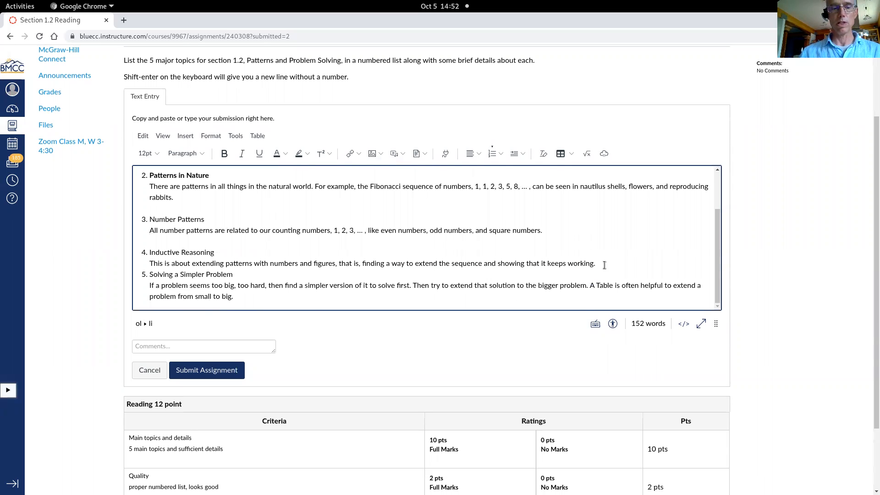
pyautogui.hotkey('shift', 'Return')
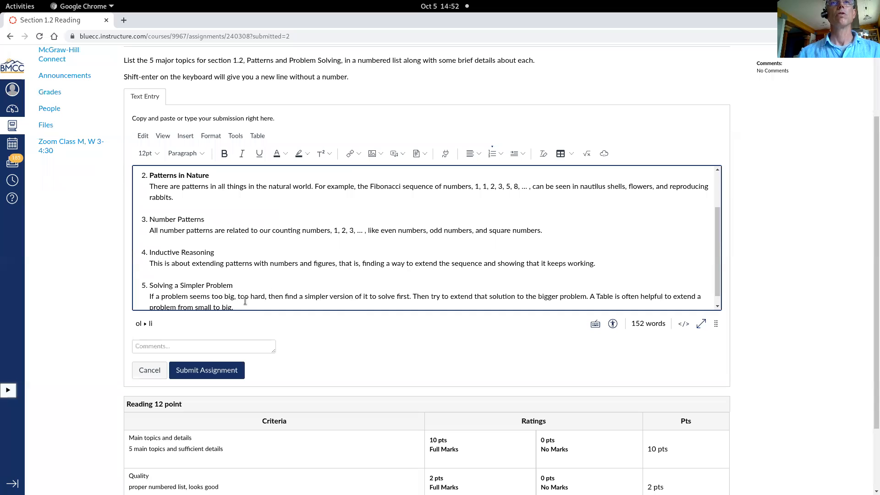
# - Insert a numbered item "Missing topic" after "Patterns in Nature", with "Topic details" on an unnumbered line and a blank line below
pyautogui.scroll(2, 349, 259)
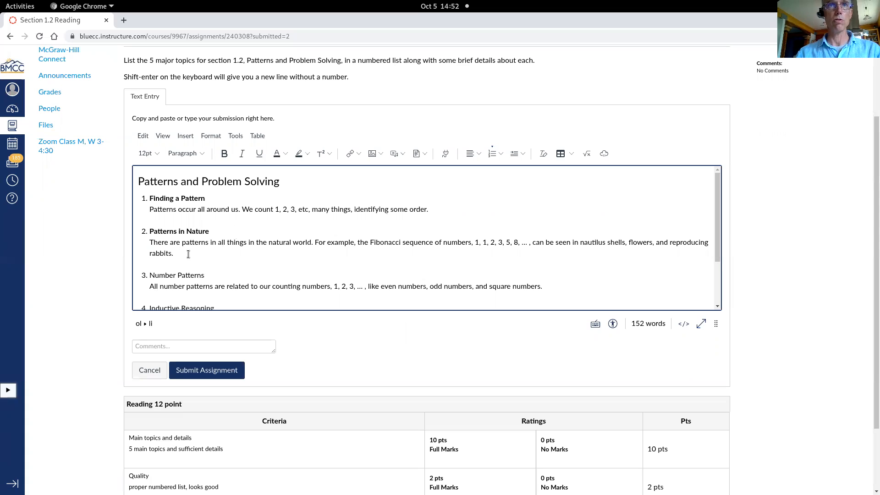
pyautogui.press('Return')
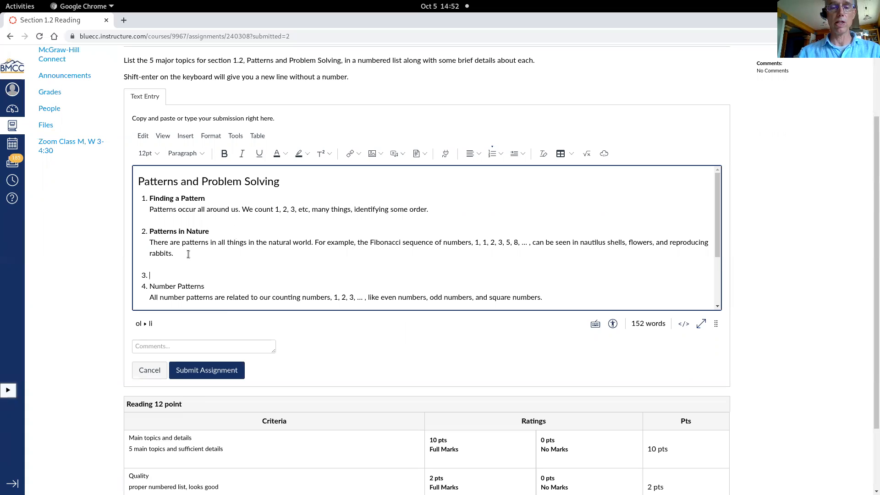
pyautogui.write('Missing topic')
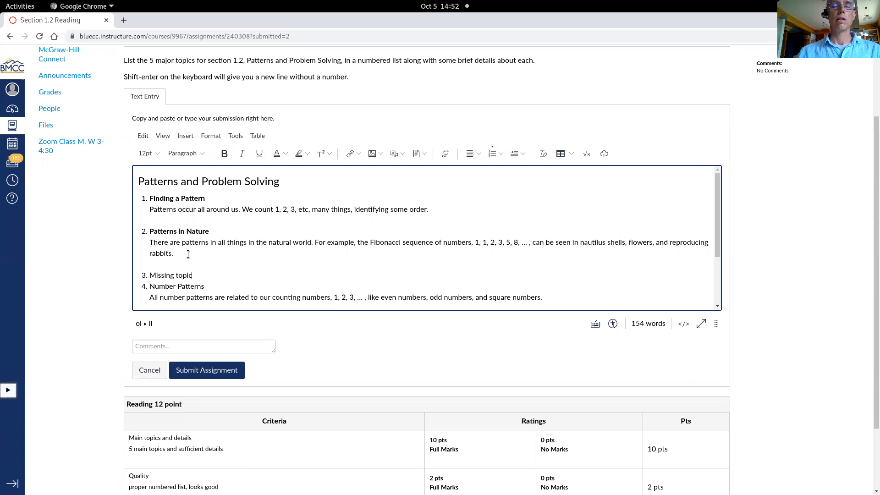
pyautogui.hotkey('shift', 'Return')
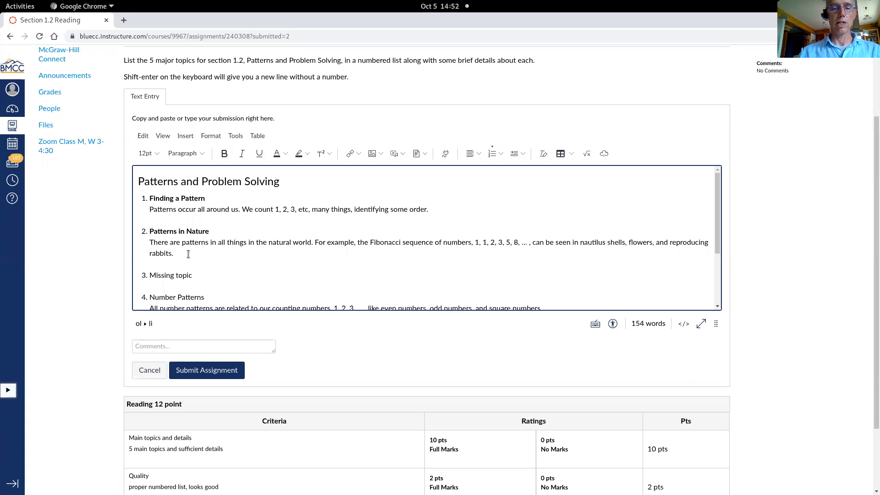
pyautogui.write('Topic ')
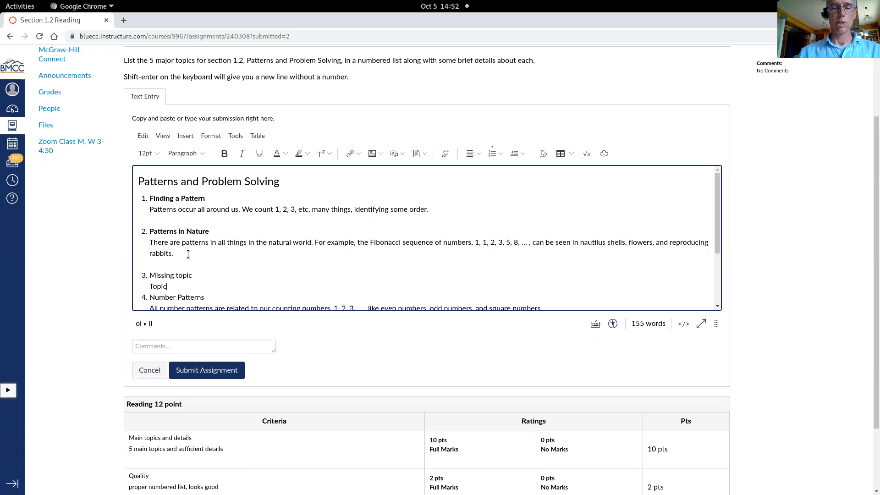
pyautogui.write('details')
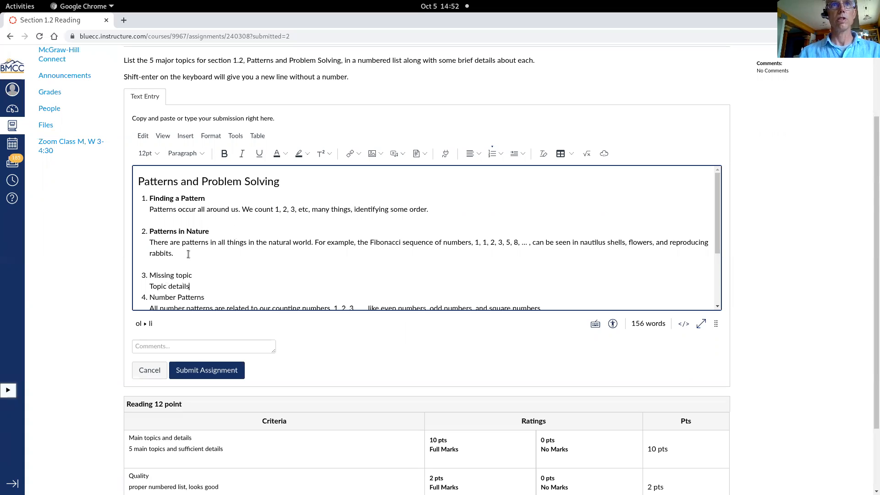
pyautogui.hotkey('shift', 'Return')
# - Move the "Inductive Reasoning" item with its description to just before "Missing topic", removing its original numbered item
pyautogui.scroll(-3, 295, 277)
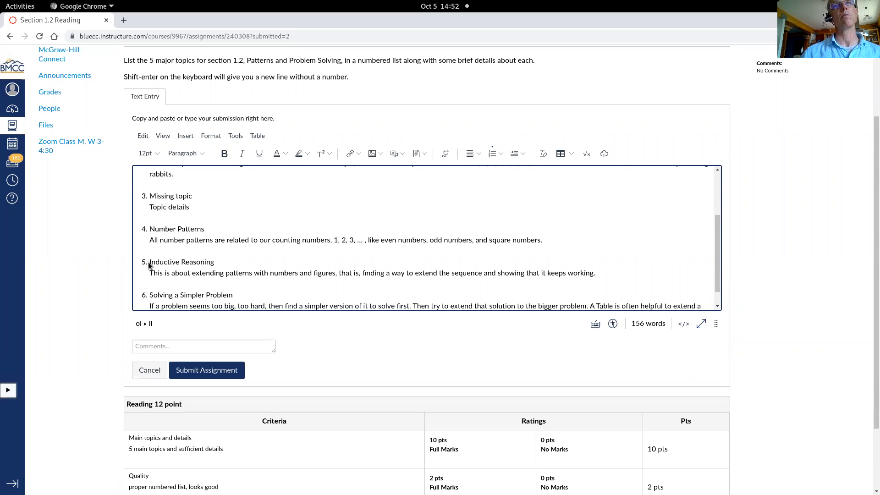
pyautogui.tripleClick(147, 262)
pyautogui.hotkey('ctrl', 'c')
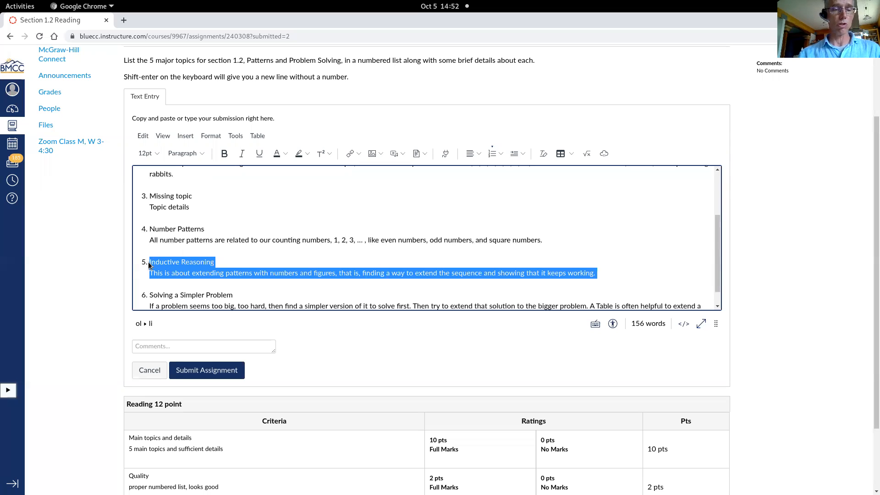
pyautogui.press('BackSpace')
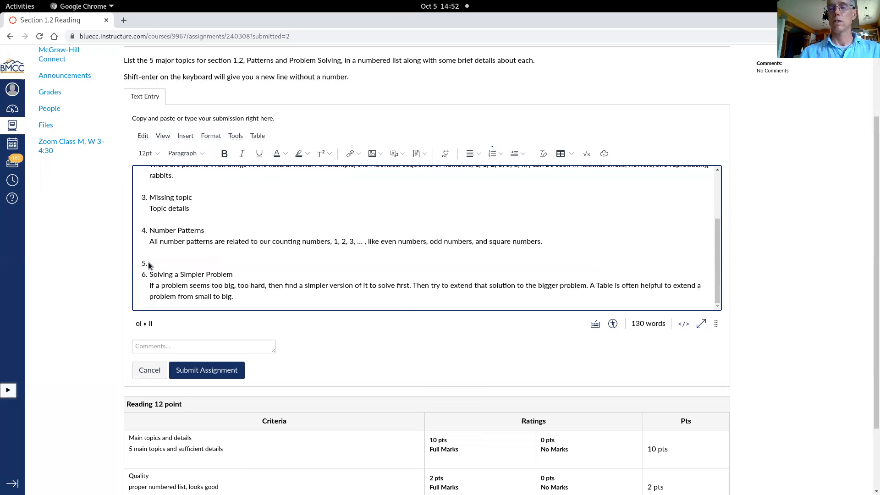
pyautogui.press('BackSpace')
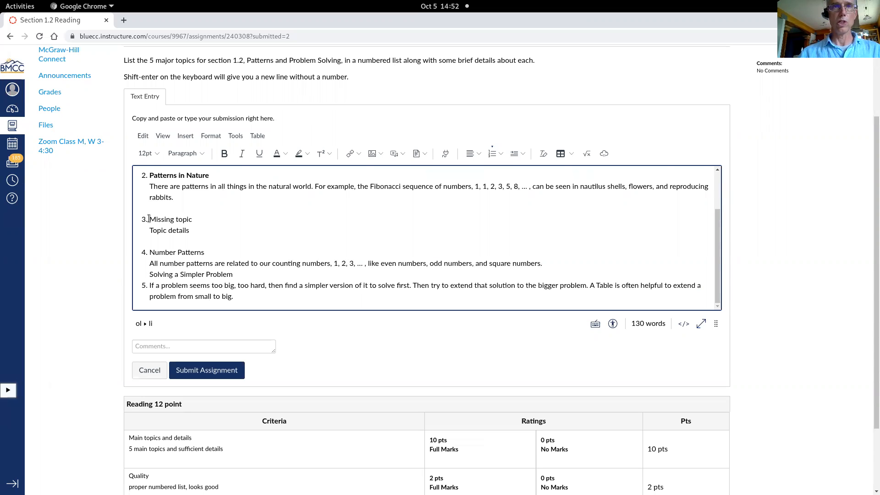
pyautogui.hotkey('ctrl', 'v')
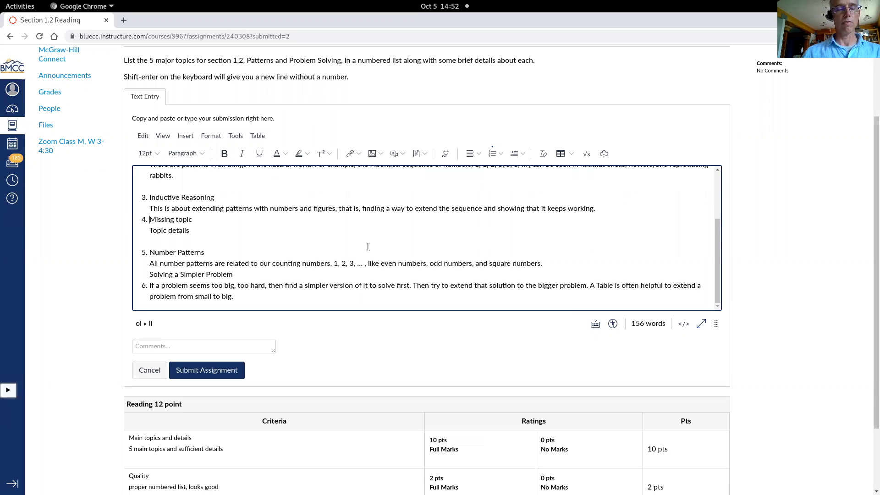
# - Add a blank unnumbered line between the "Inductive Reasoning" description and "Missing topic"
pyautogui.hotkey('shift', 'Return')
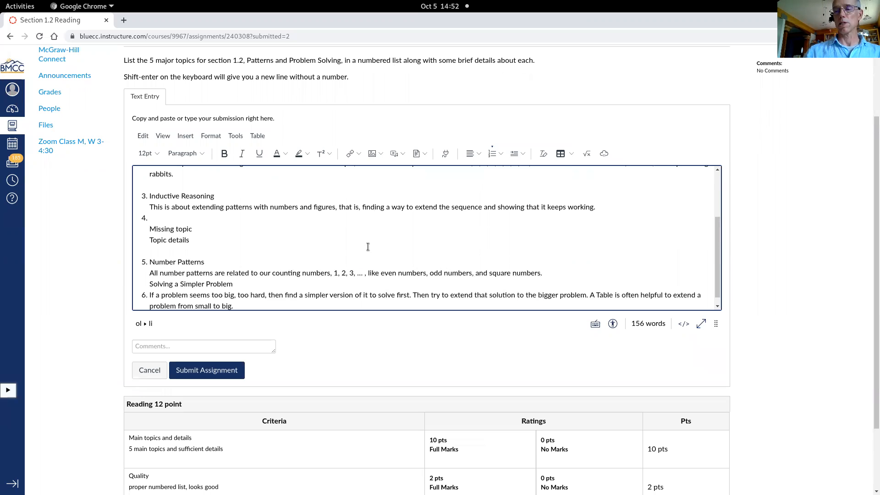
pyautogui.press('BackSpace')
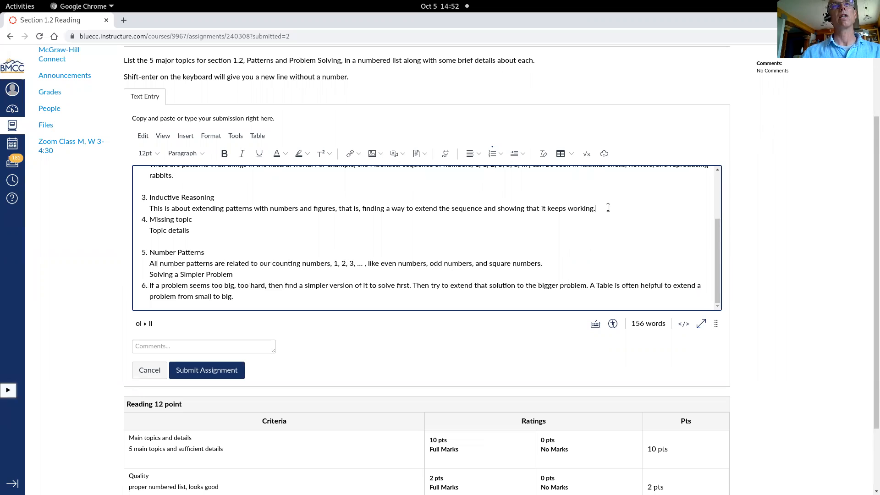
pyautogui.hotkey('shift', 'Return')
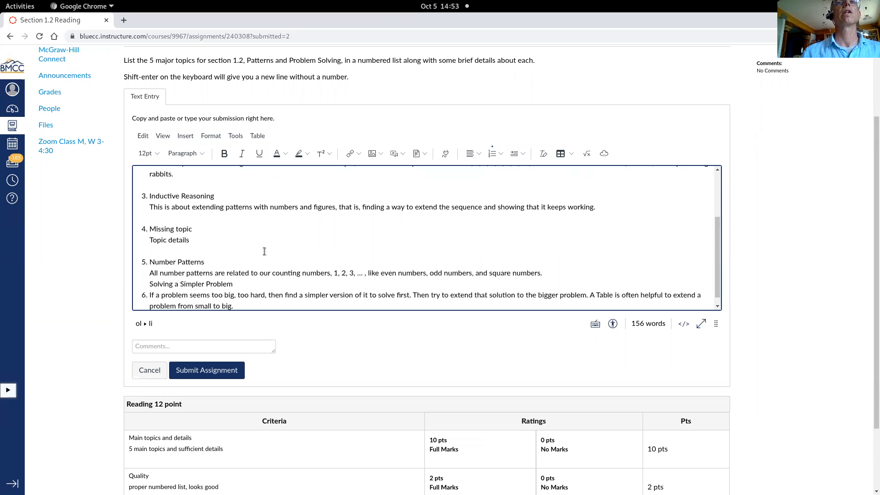
# - Make "Solving a Simpler Problem" its own numbered item with its description on an unnumbered line, and separate it from "Number Patterns" with a blank line
pyautogui.click(150, 284)
pyautogui.press('Return')
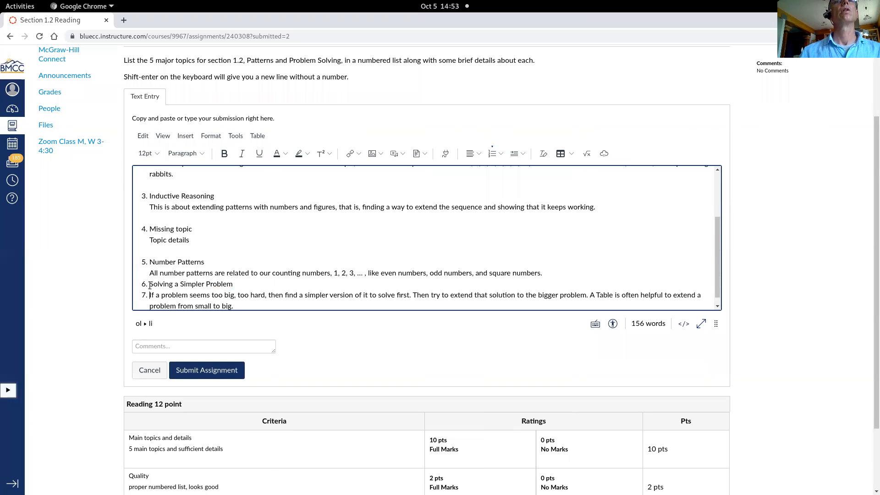
pyautogui.hotkey('shift', 'Return')
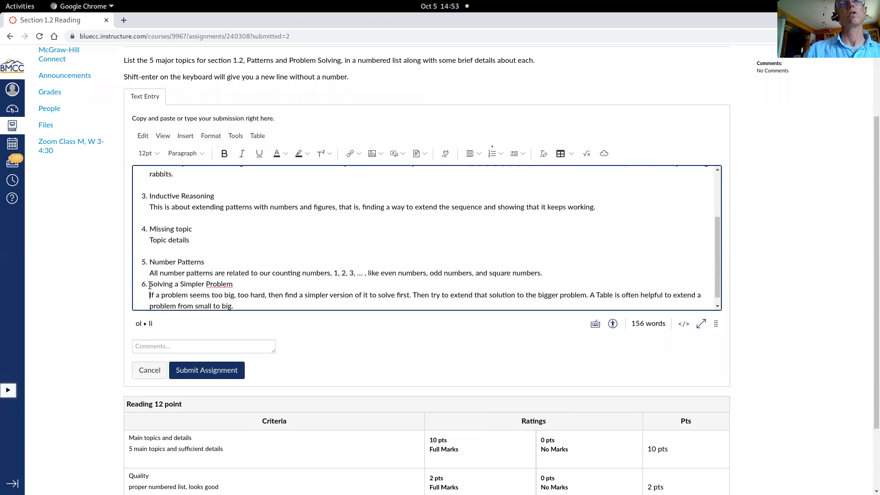
pyautogui.click(553, 275)
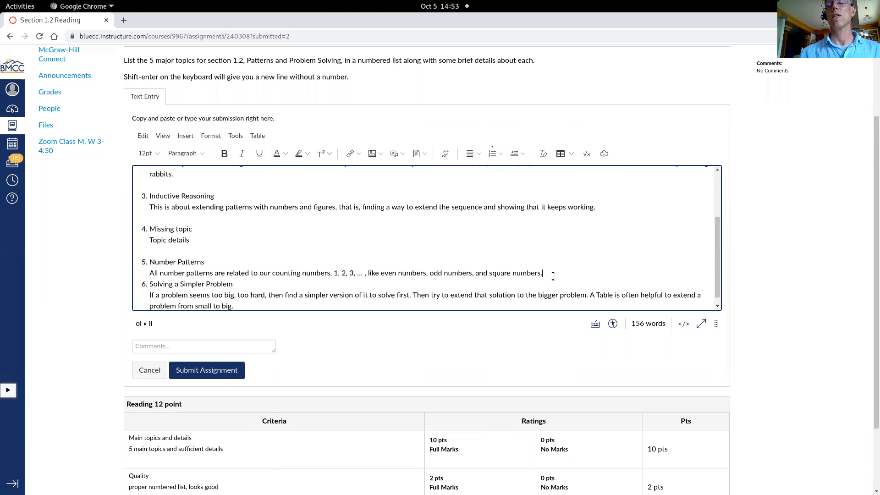
pyautogui.hotkey('shift', 'Return')
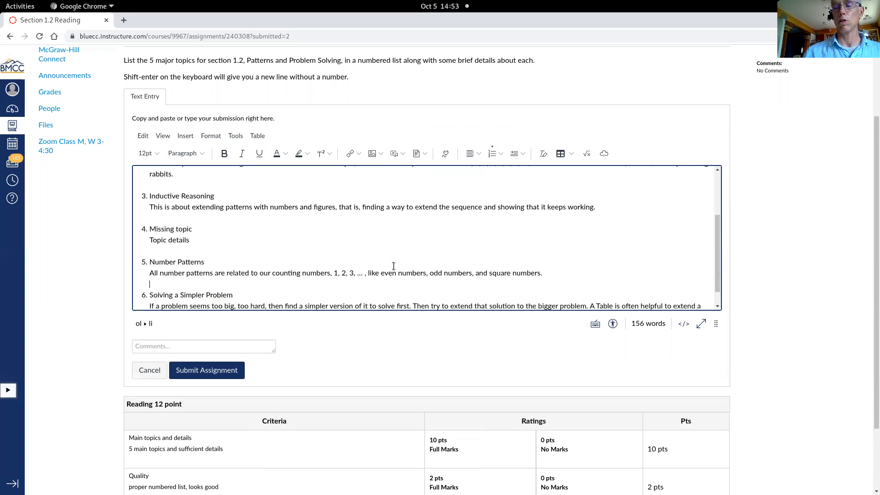
pyautogui.press('Return')
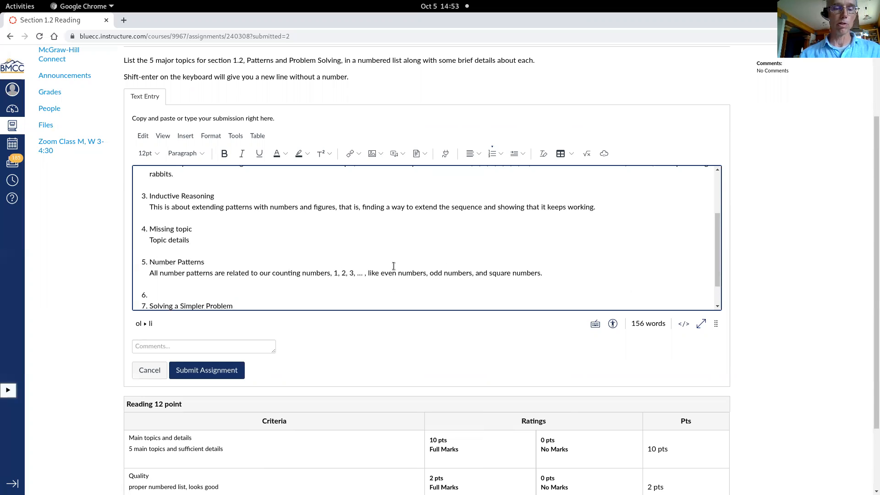
pyautogui.press('BackSpace')
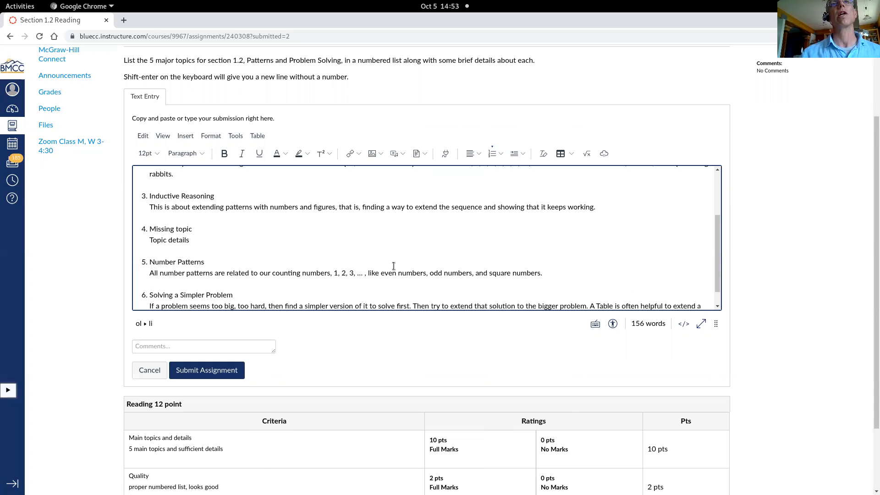
# - Review the finished list and submit the Section 1.2 Reading assignment
pyautogui.scroll(4, 357, 270)
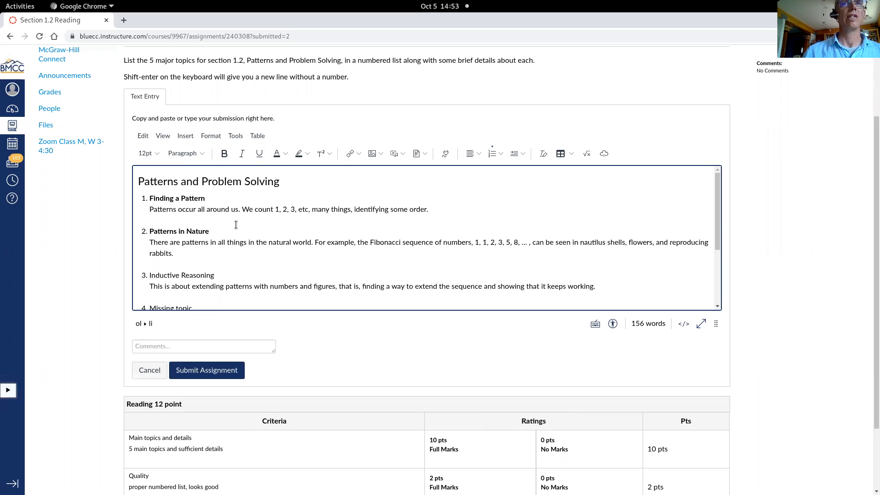
pyautogui.scroll(-3, 236, 224)
pyautogui.scroll(3, 236, 224)
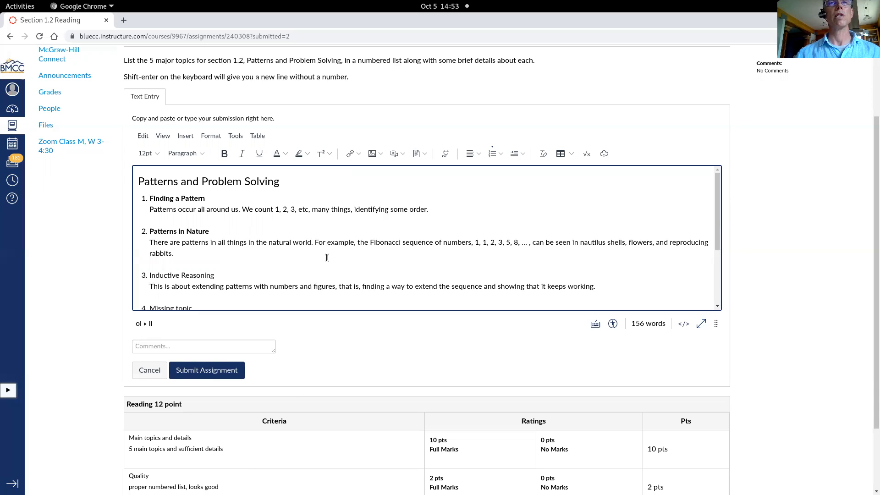
pyautogui.click(200, 371)
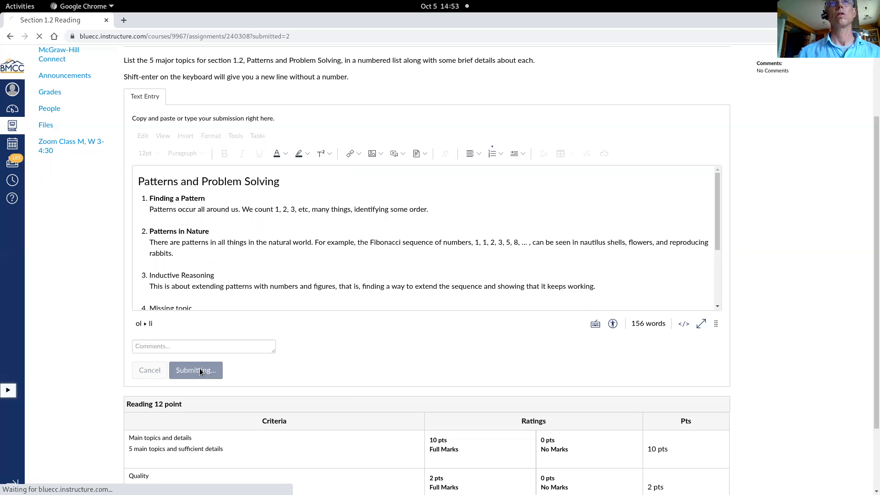